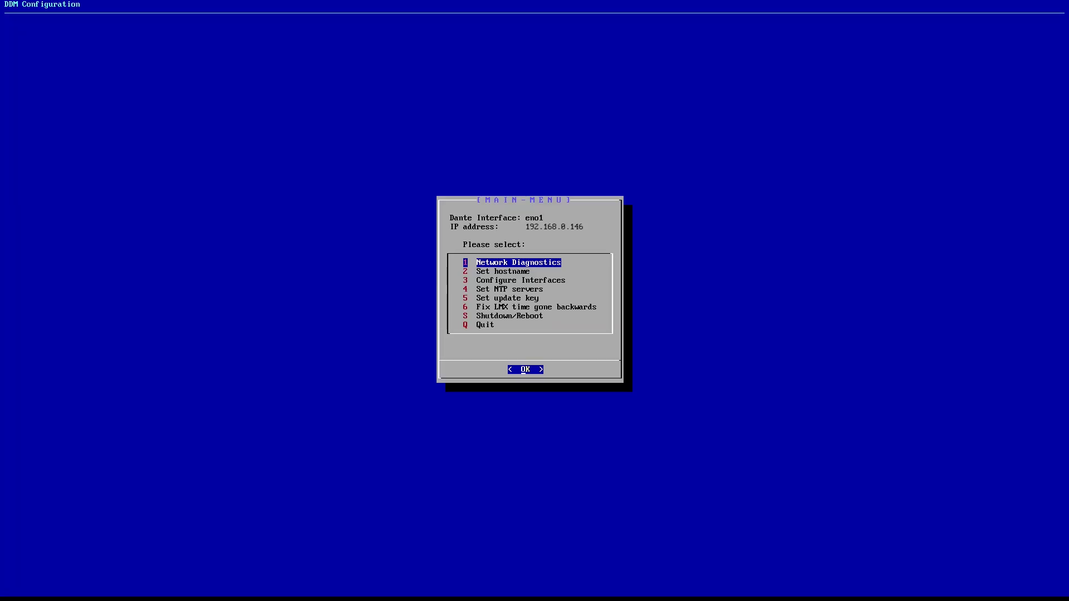
# Switch interface eno1 to static addressing in the DDM Configuration console.
pyautogui.press('Down')
pyautogui.press('Down')
pyautogui.press('Return')
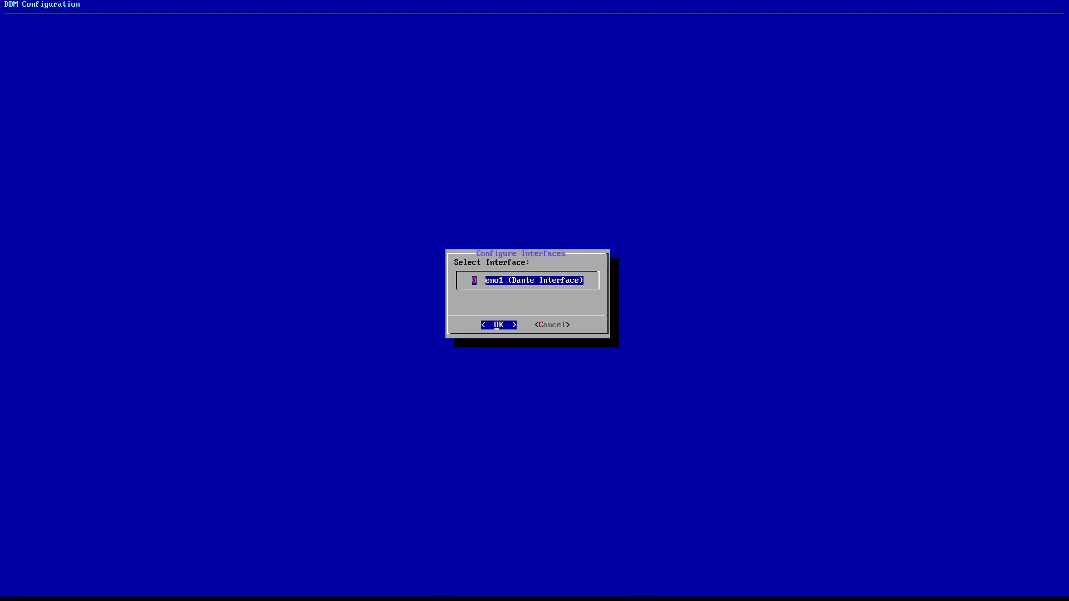
pyautogui.press('Return')
pyautogui.press('Down')
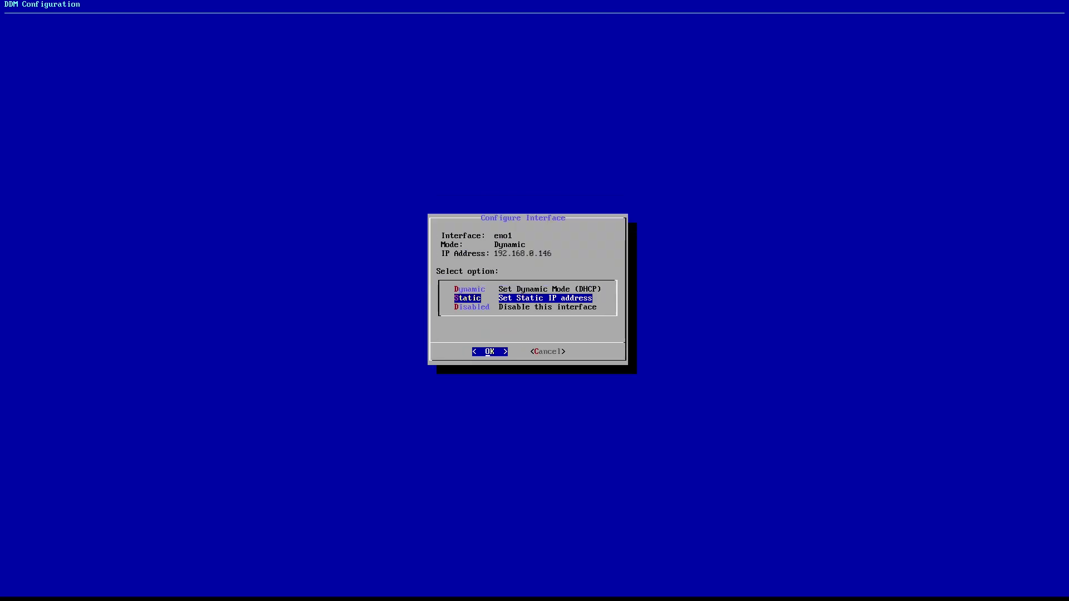
pyautogui.press('Return')
# Give eno1 IP 192.168.0.3, netmask 255.255.255.0, gateway and DNS 192.168.0.1, then quit.
pyautogui.write('192.168.0.3')
pyautogui.press('Down')
pyautogui.write('255.255.255.0')
pyautogui.press('Down')
pyautogui.write('192.168.0.1')
pyautogui.press('Down')
pyautogui.write('192.168.0.1')
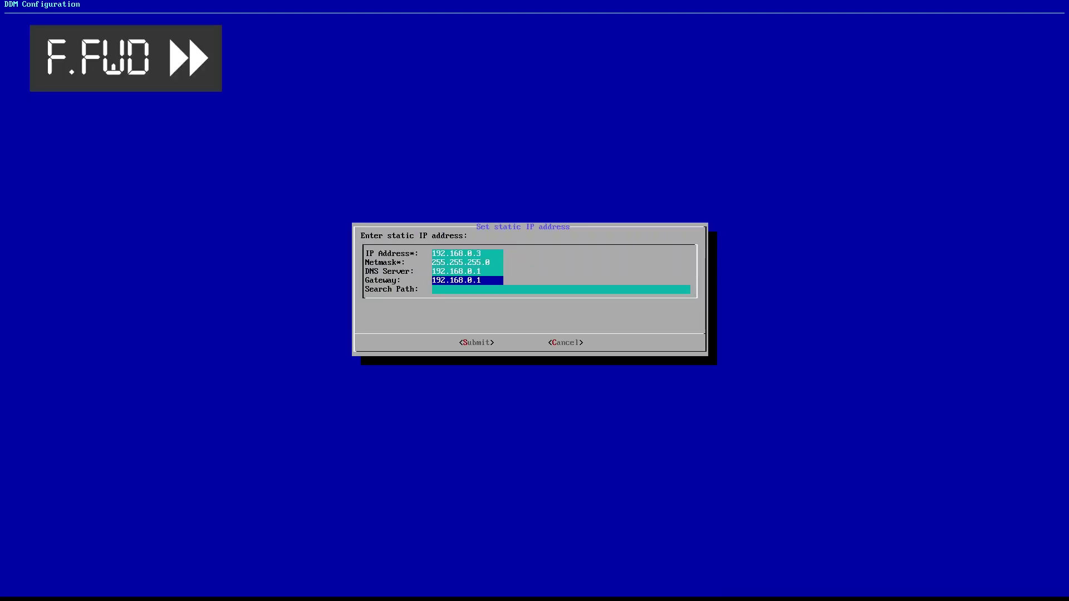
pyautogui.press('Tab')
pyautogui.press('Return')
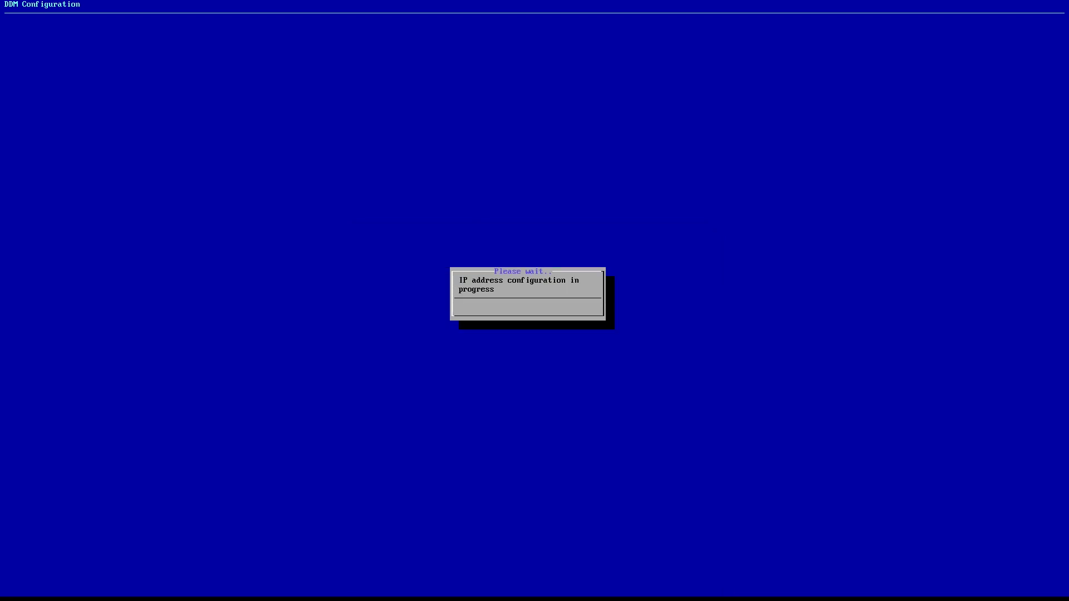
pyautogui.press('Return')
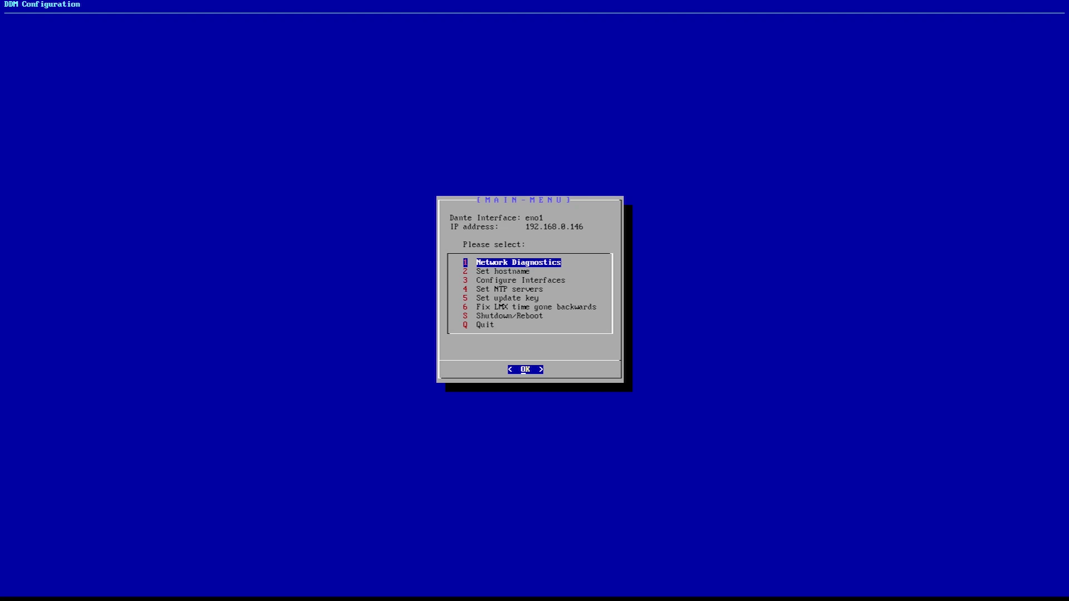
pyautogui.press('Return')
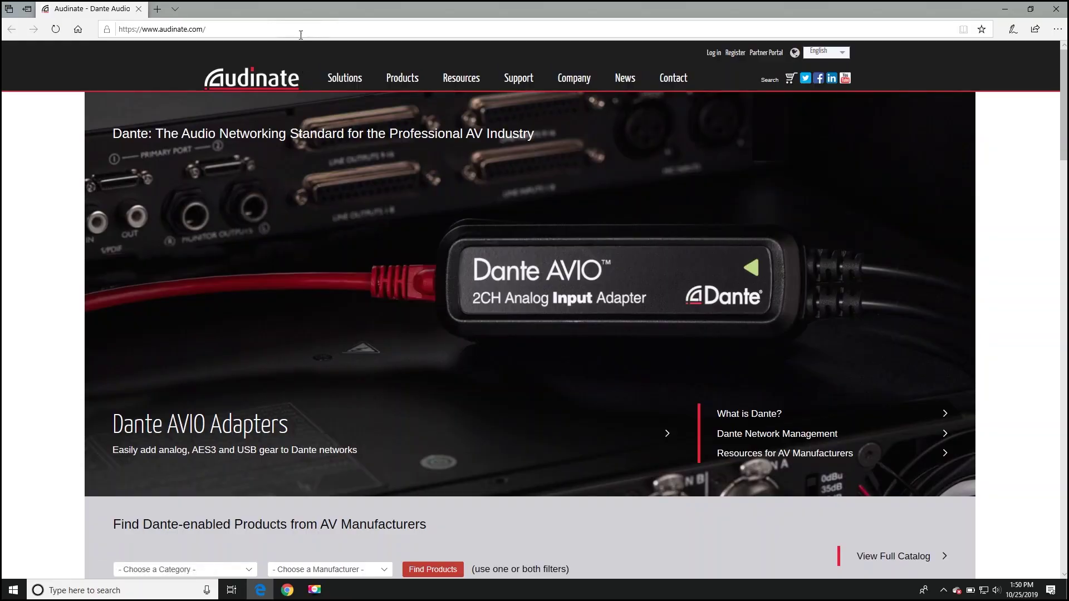
pyautogui.click(300, 31)
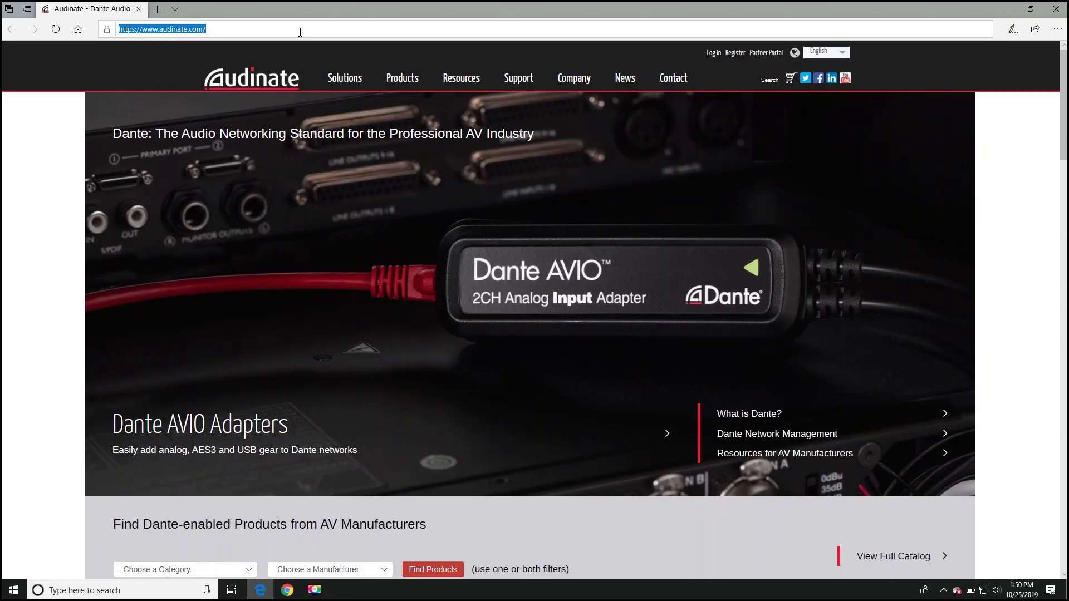
pyautogui.write('http://d')
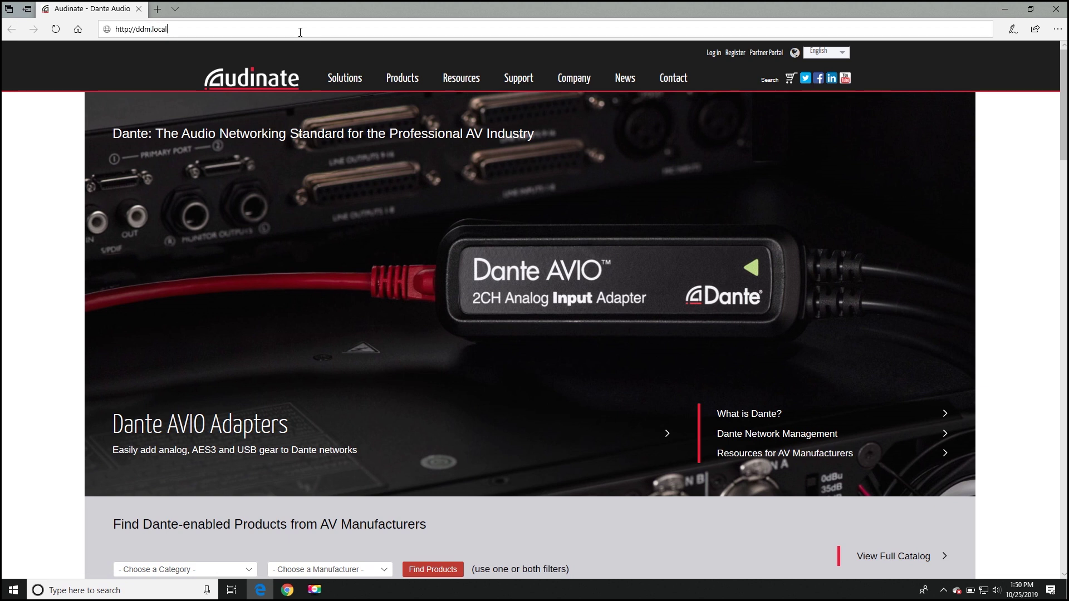
pyautogui.write('dm.local')
pyautogui.press('Return')
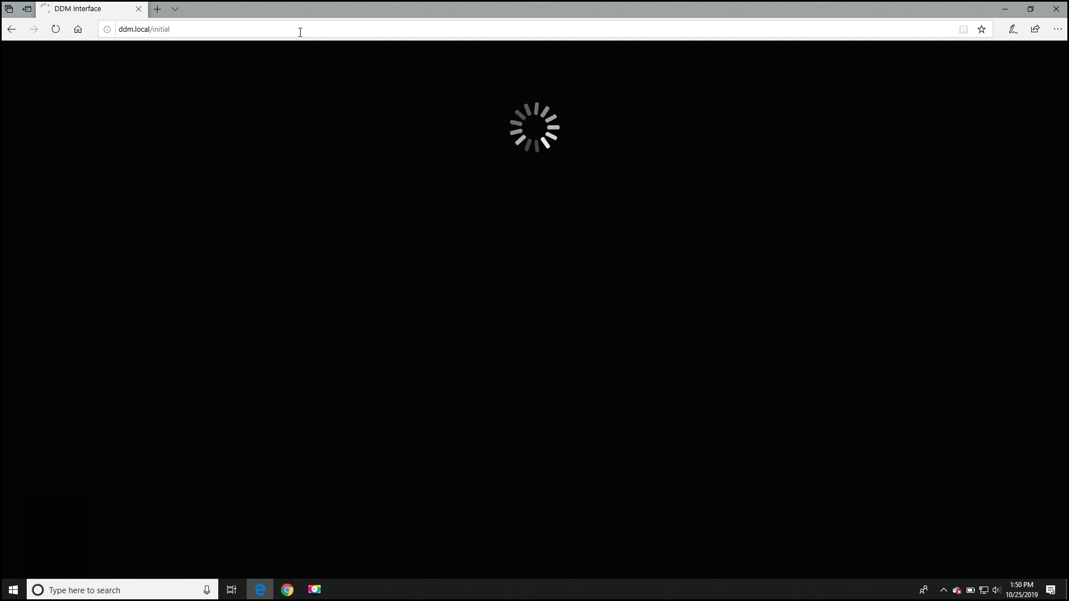
# Accept the Dante Domain Manager EULA and skip uploading TLS certificates.
pyautogui.scroll(-3, 1061, 174)
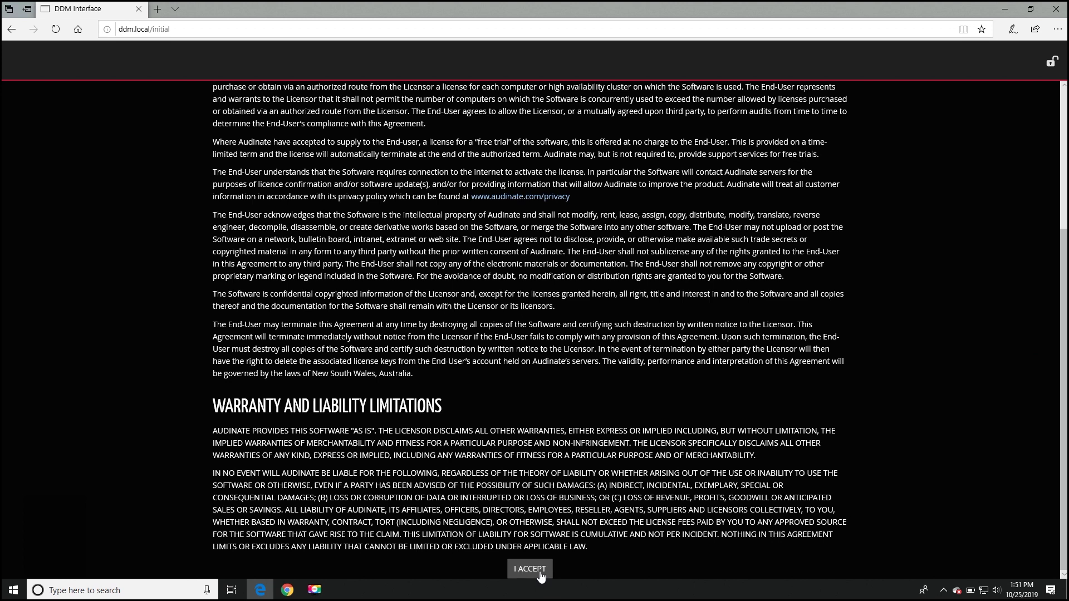
pyautogui.click(538, 570)
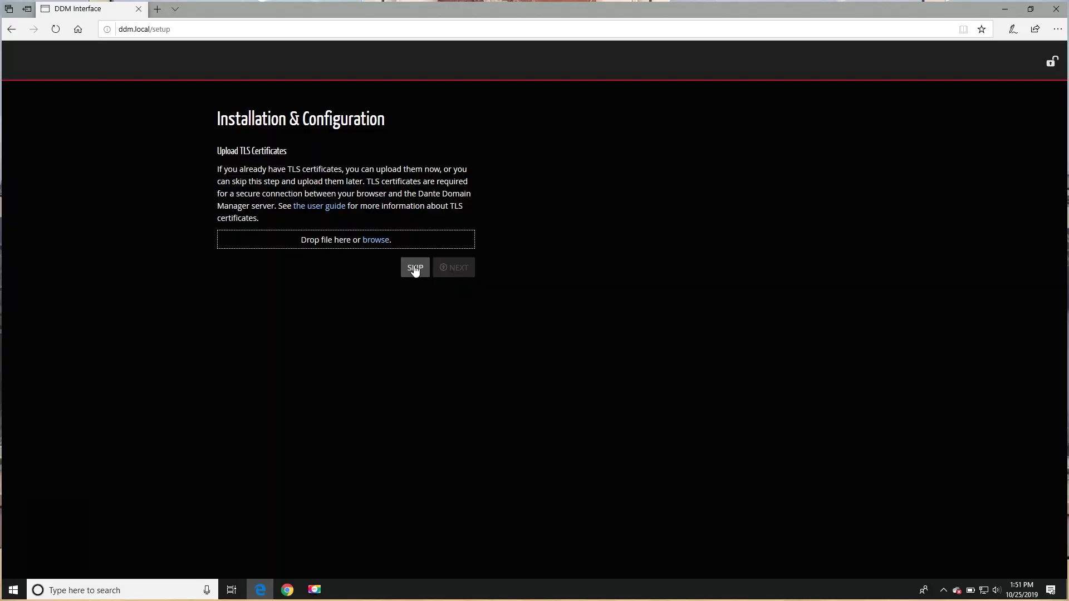
pyautogui.click(415, 268)
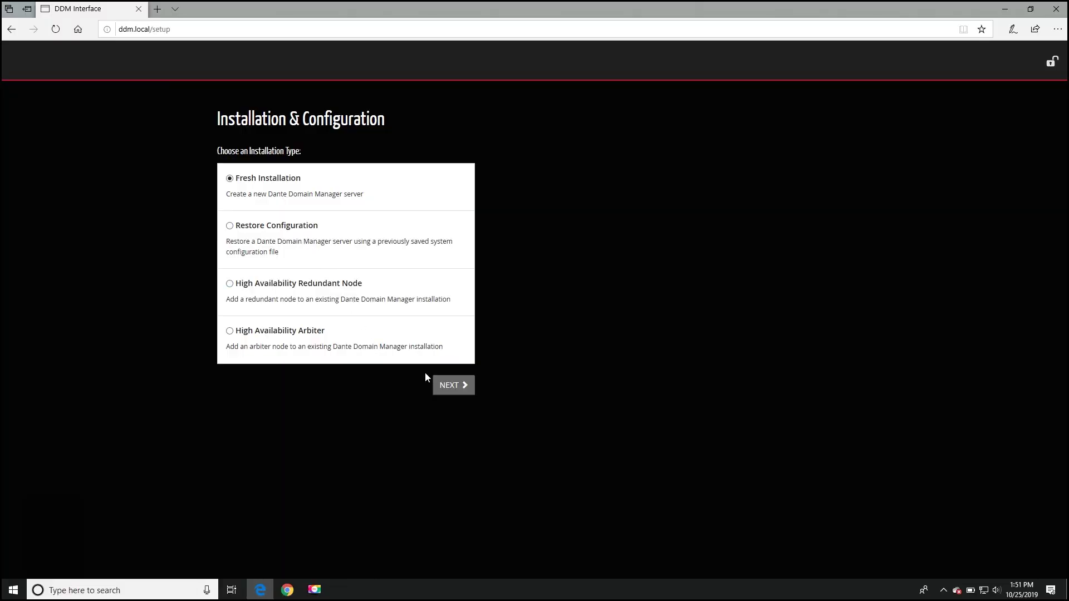
# Proceed with a Fresh Installation as an End Customer.
pyautogui.click(448, 386)
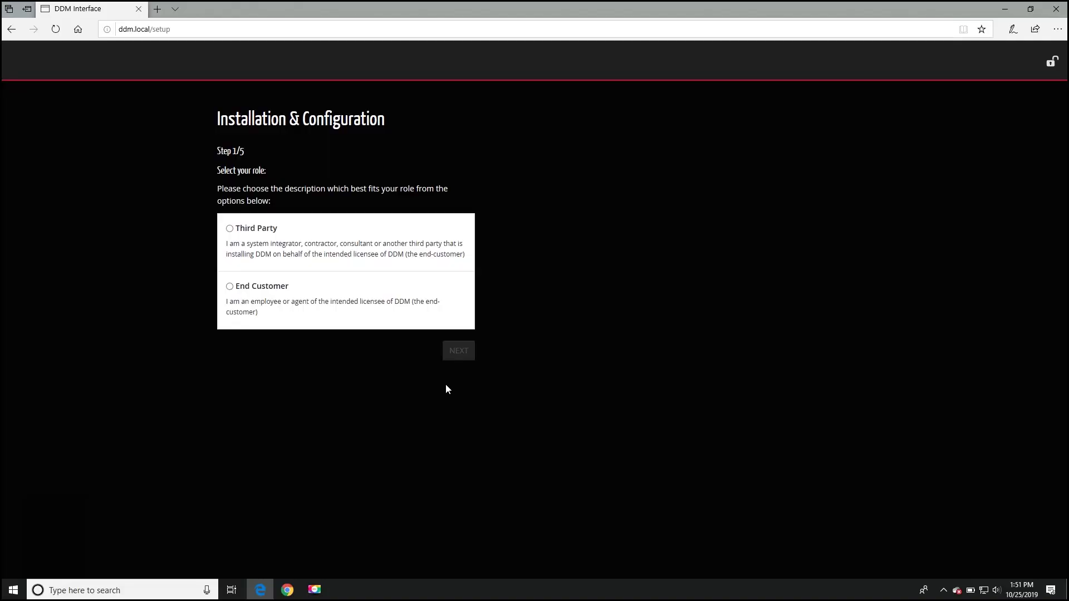
pyautogui.click(230, 287)
pyautogui.click(457, 351)
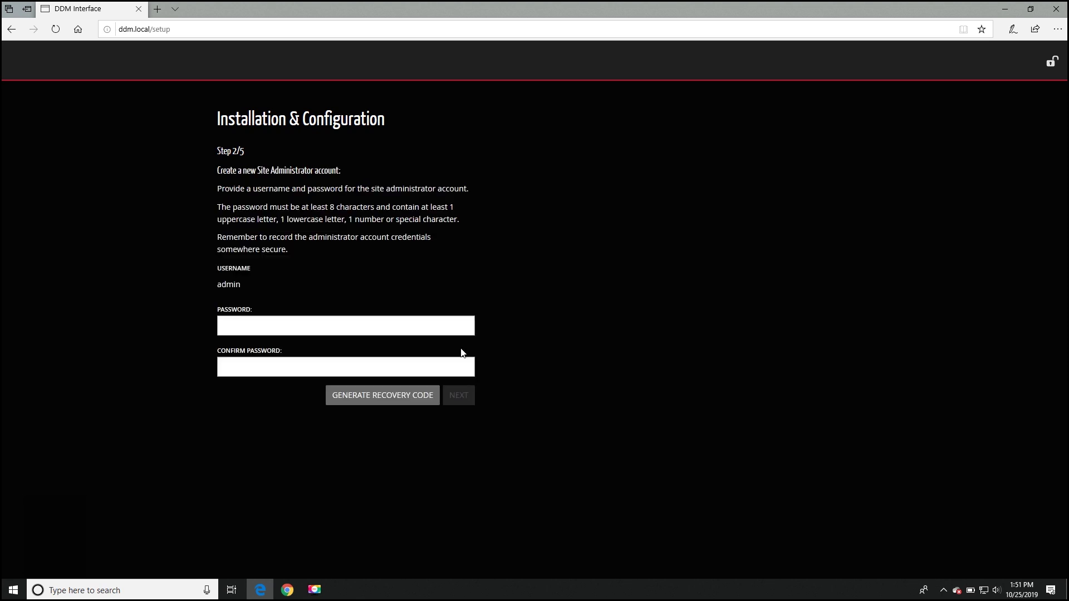
# Enter and confirm the password for the admin account.
pyautogui.click(427, 328)
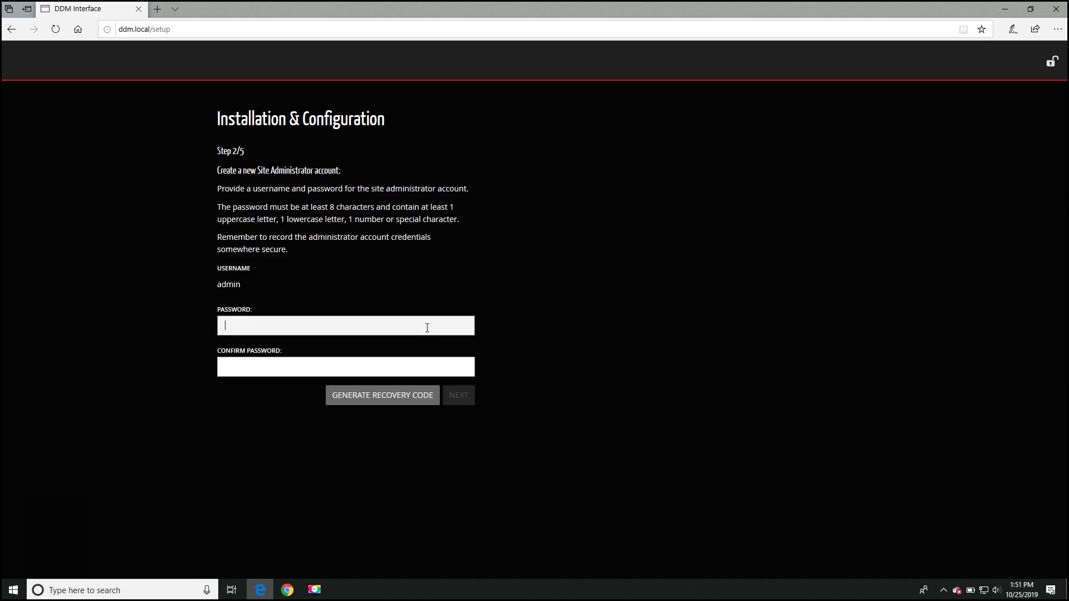
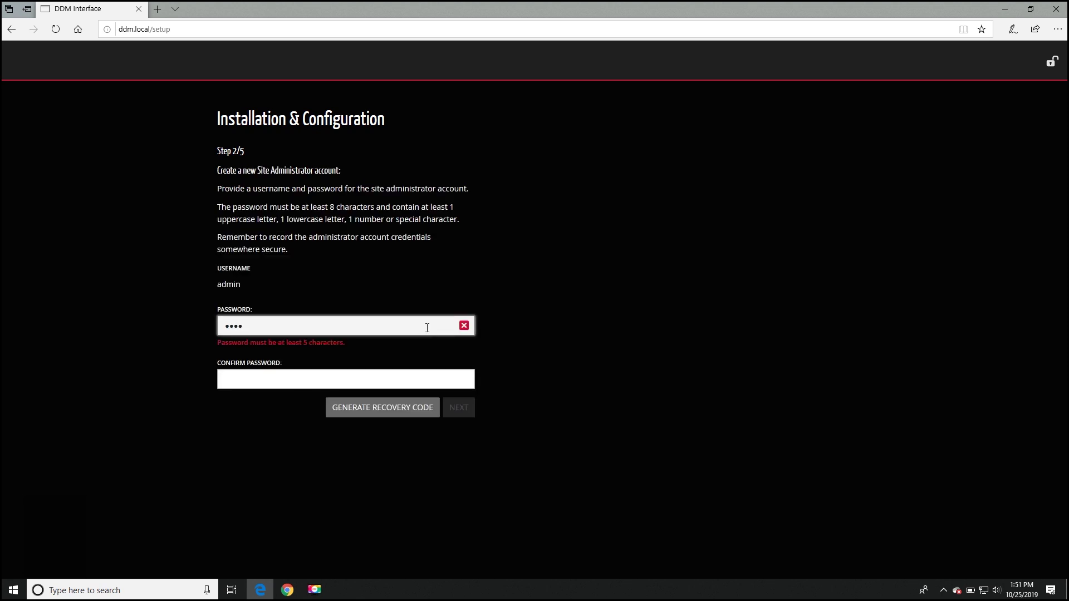
pyautogui.press('Tab')
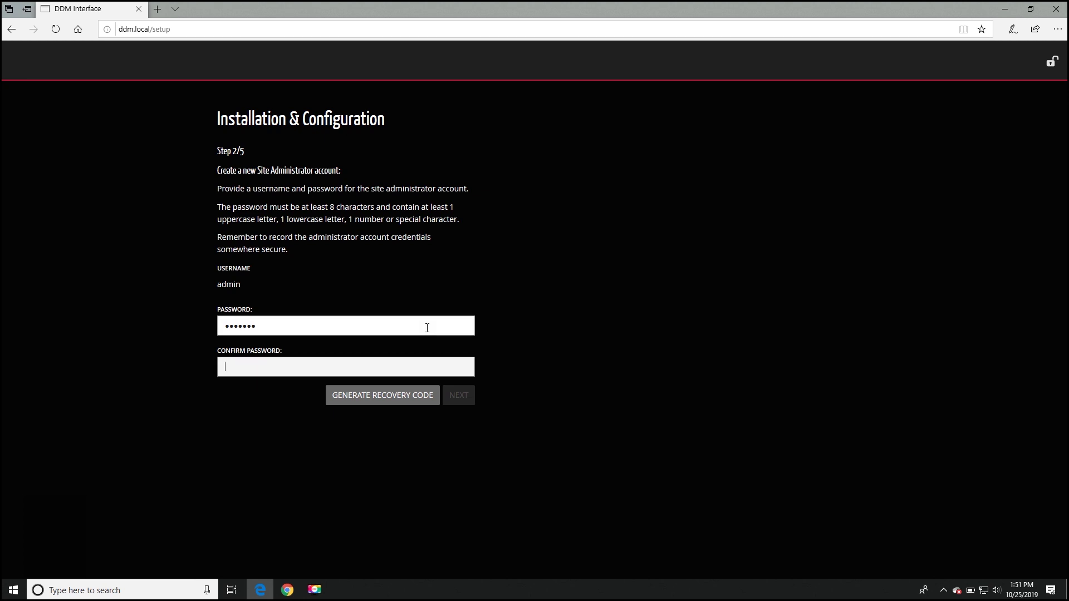
# Generate the admin recovery code, paste it under Recovery Code in Notepad++, and continue.
pyautogui.click(411, 397)
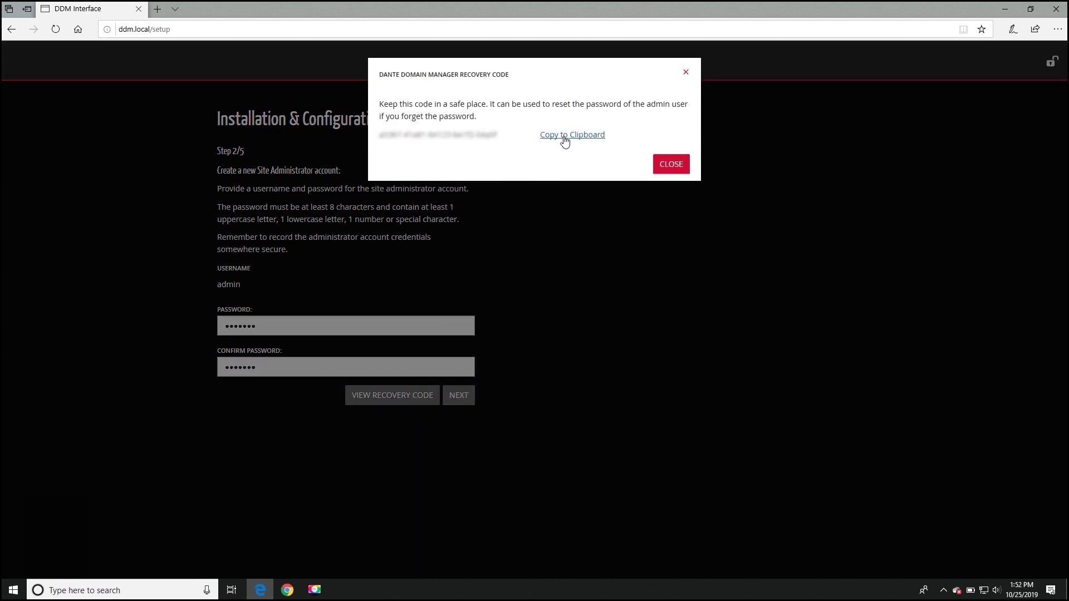
pyautogui.click(24, 594)
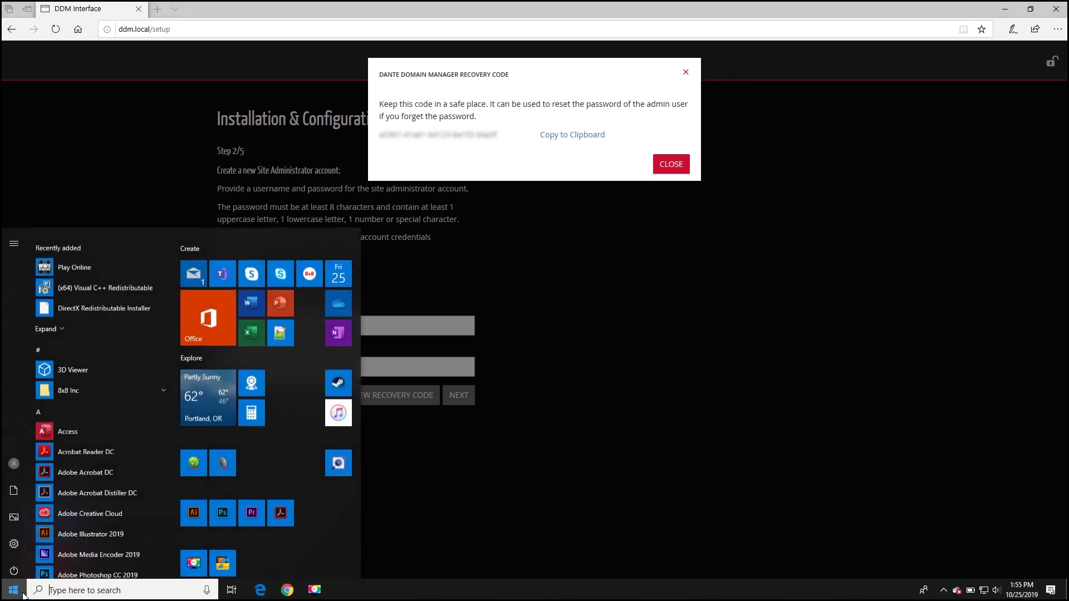
pyautogui.click(282, 327)
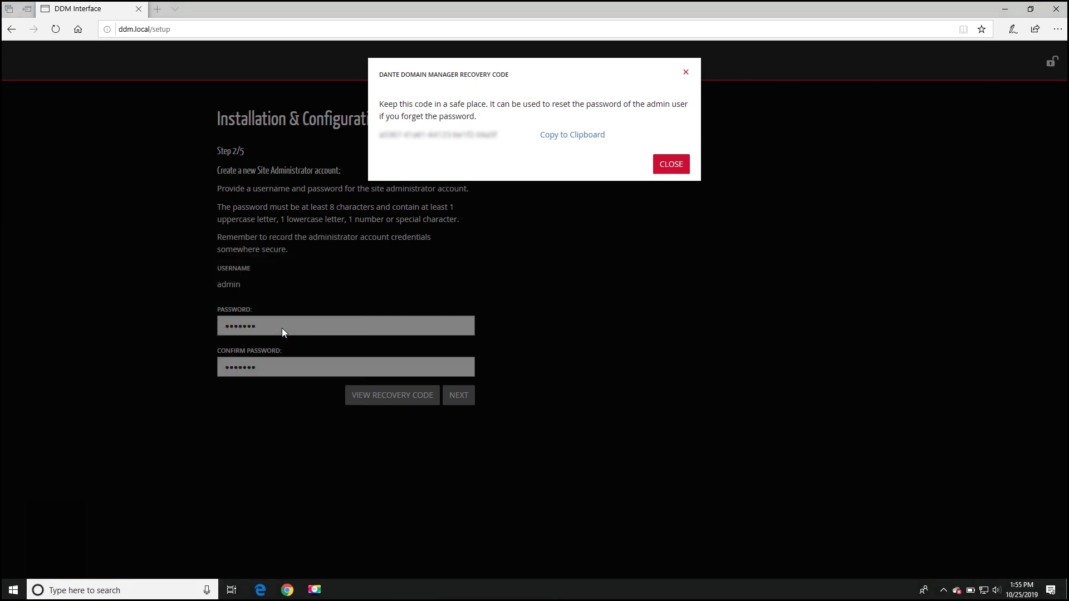
pyautogui.hotkey('ctrl', 'v')
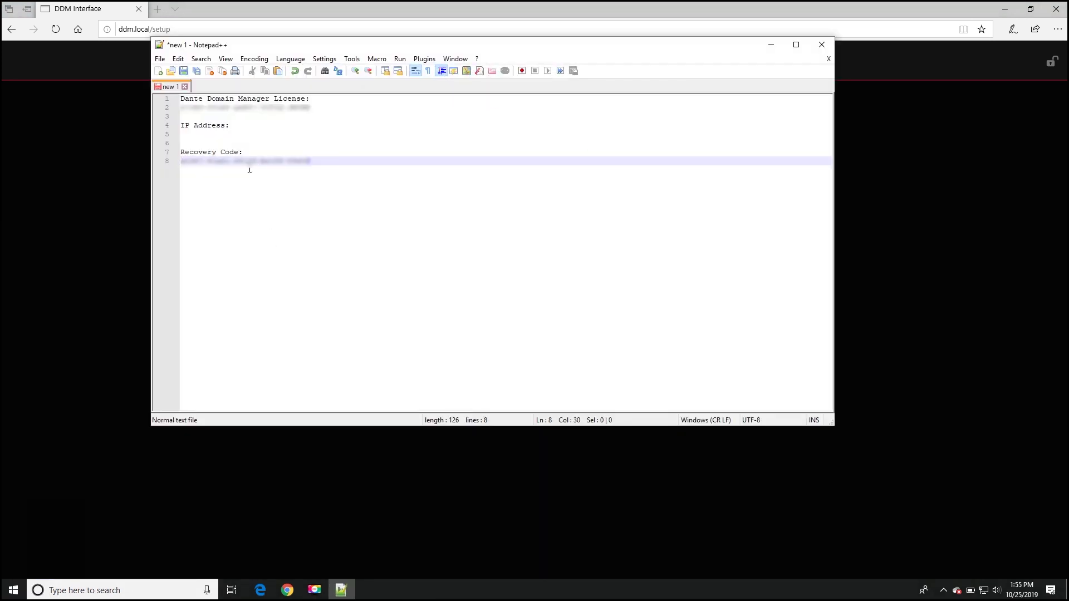
pyautogui.click(341, 590)
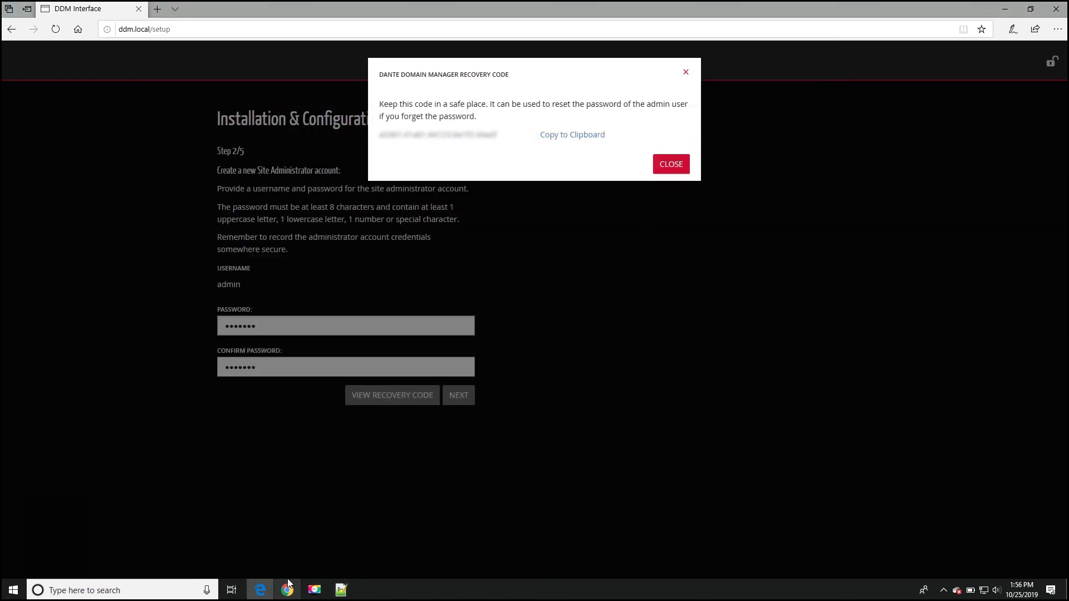
pyautogui.click(456, 394)
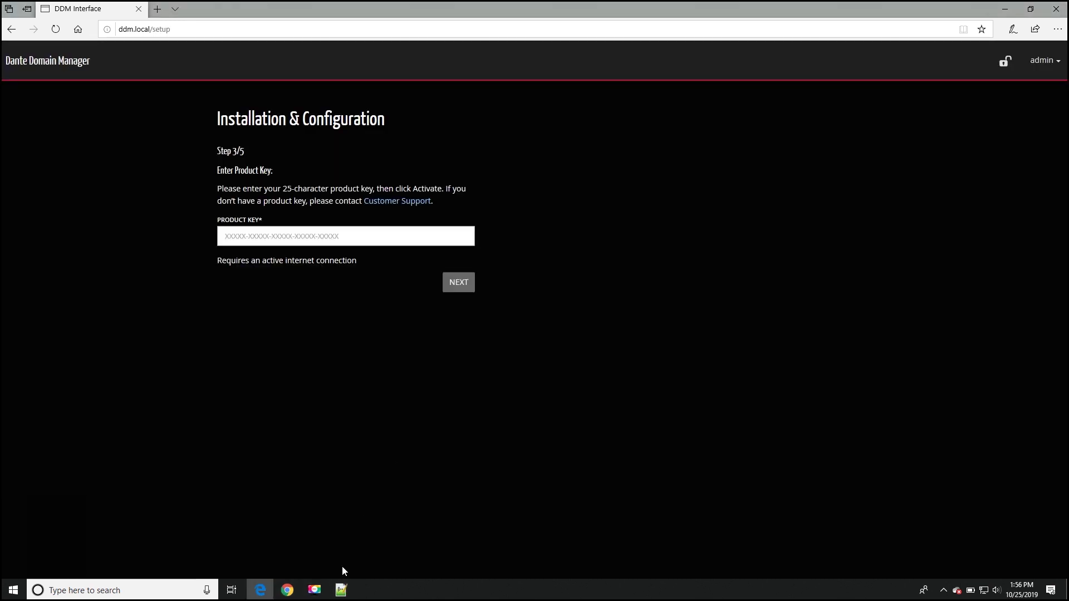
# Copy the licence key from the Notepad++ notes into the Product Key field and activate it.
pyautogui.click(341, 589)
pyautogui.moveTo(310, 107); pyautogui.dragTo(158, 110)
pyautogui.click(262, 590)
pyautogui.click(316, 236)
pyautogui.hotkey('ctrl', 'v')
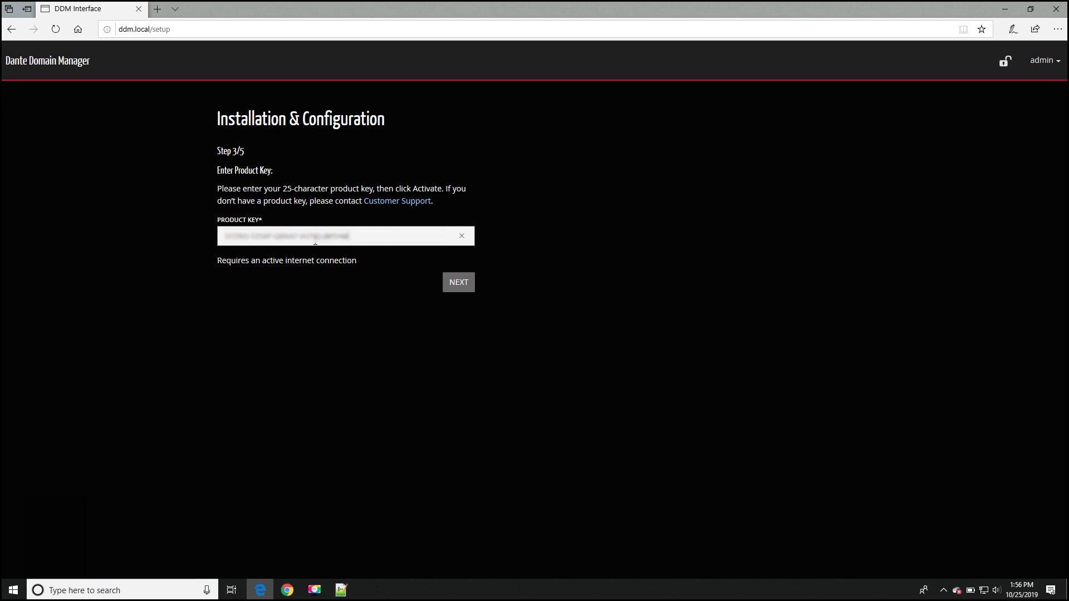
pyautogui.click(451, 289)
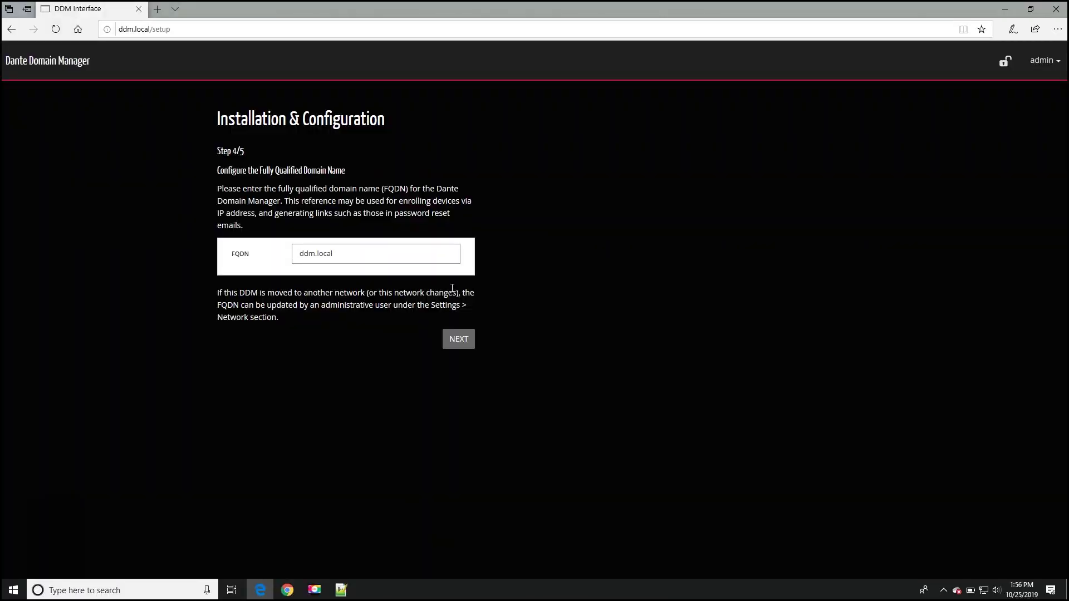
# Keep ddm.local as the FQDN, name the first domain 'Auditorium', and finish setup.
pyautogui.click(459, 340)
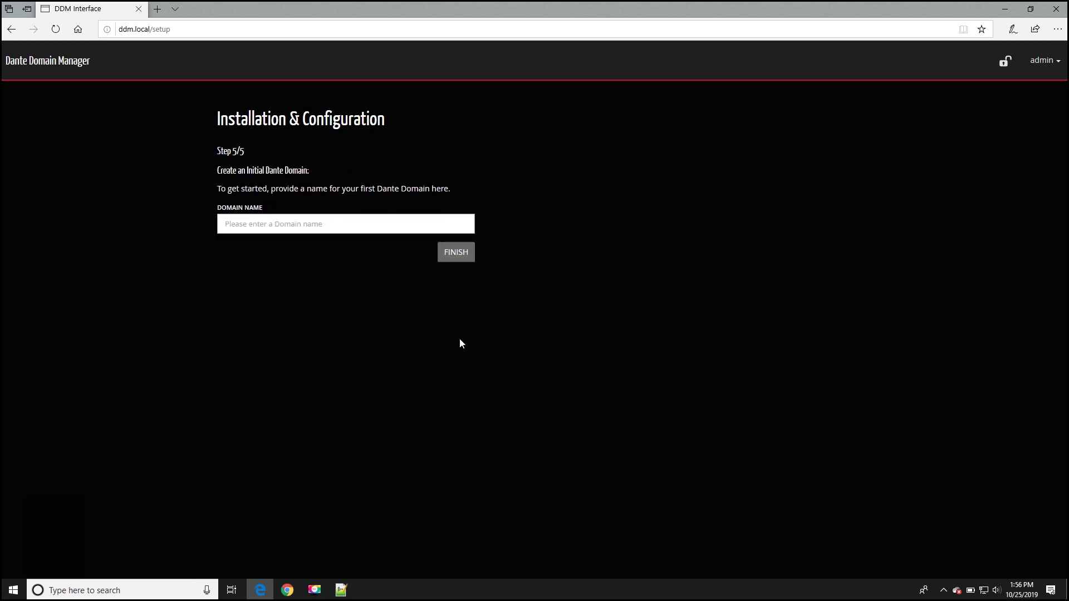
pyautogui.click(401, 225)
pyautogui.write('Auditorium')
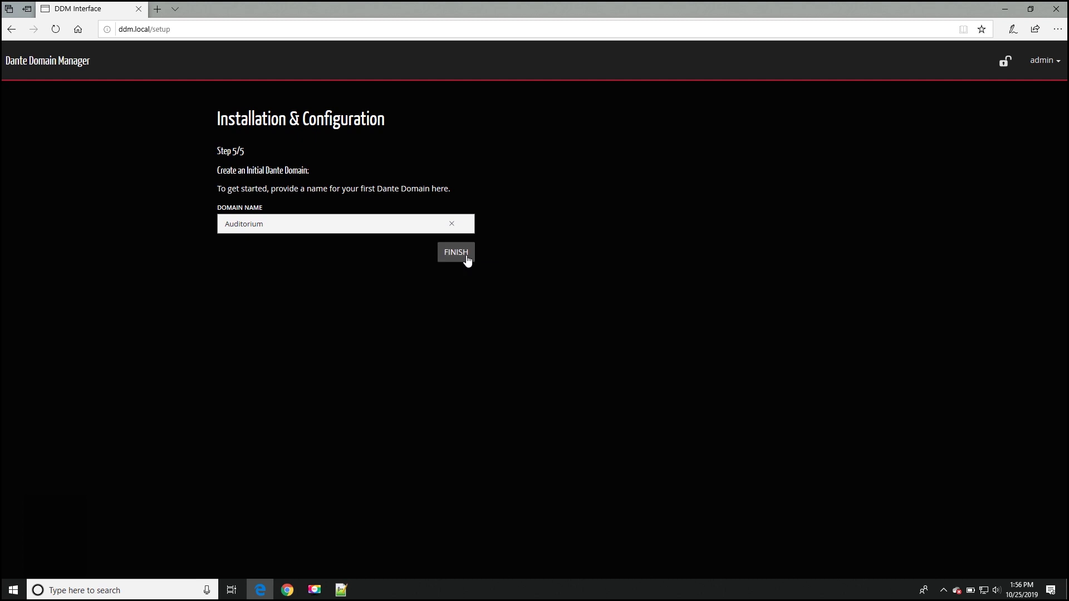
pyautogui.click(463, 255)
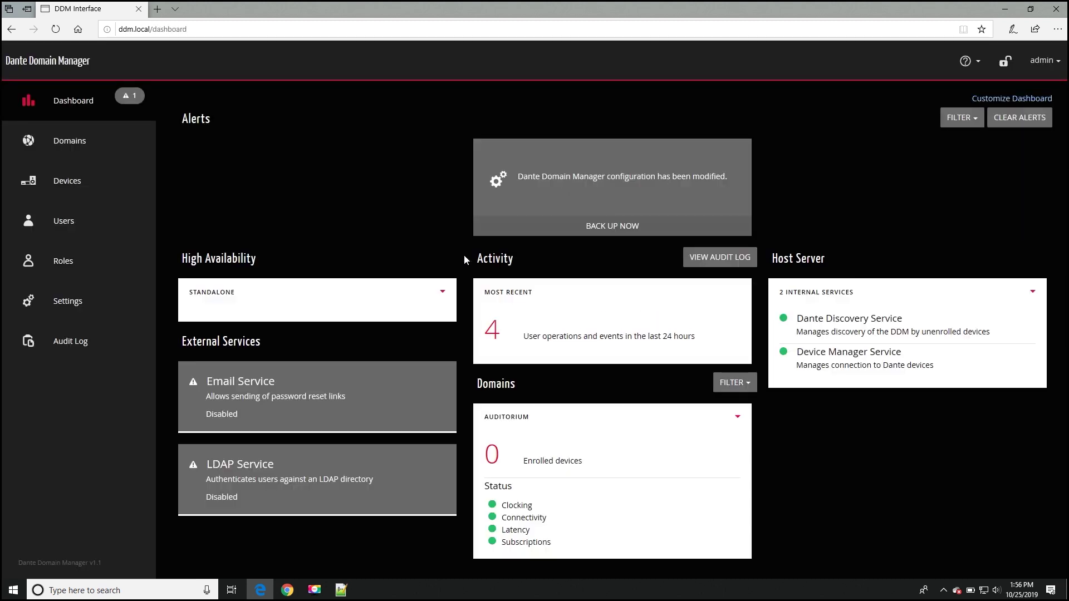